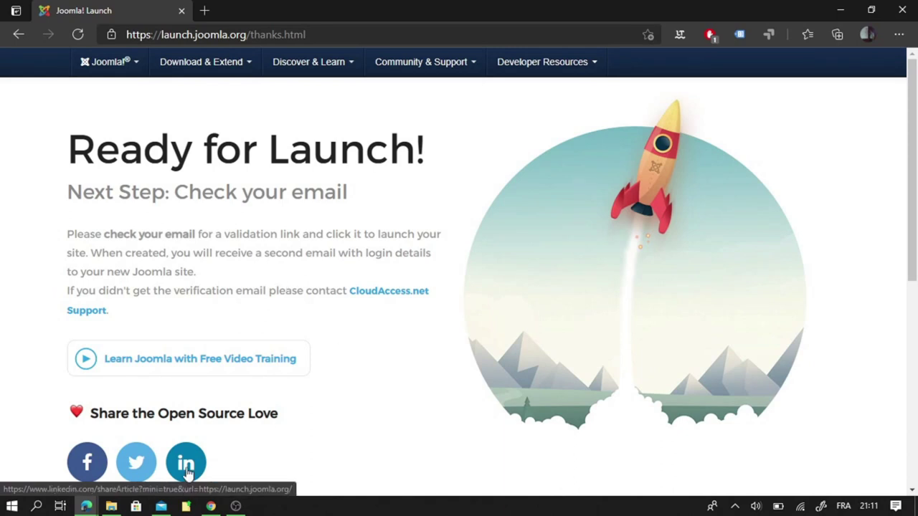
Switch to the mail app, open the CloudAccess.net message about the Launch.Joomla.org site and follow its verification link
{"action": "left_click", "coordinate": [161, 507]}
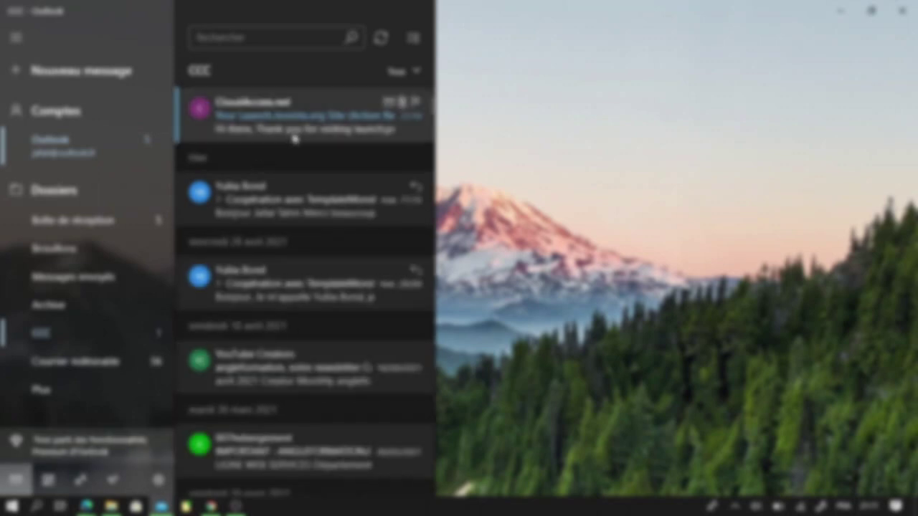
{"action": "left_click", "coordinate": [284, 122]}
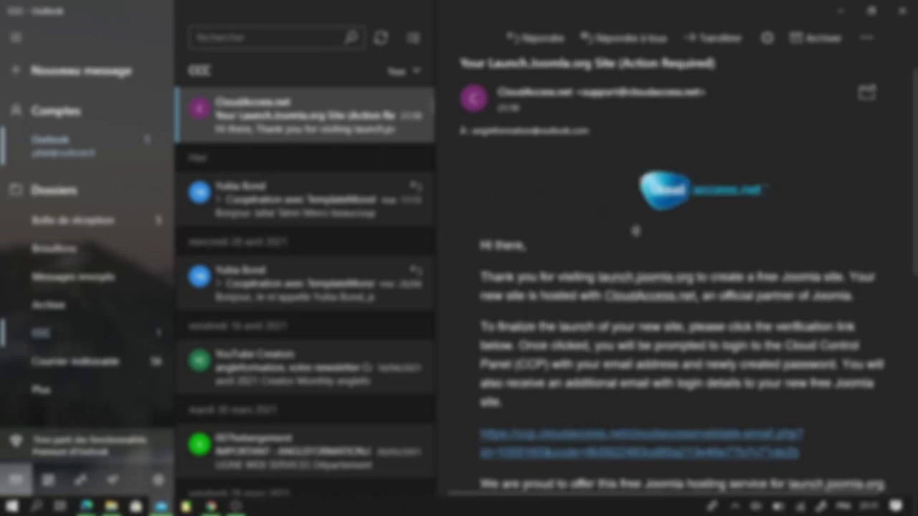
{"action": "scroll", "coordinate": [727, 237], "scroll_direction": "down", "scroll_amount": 2}
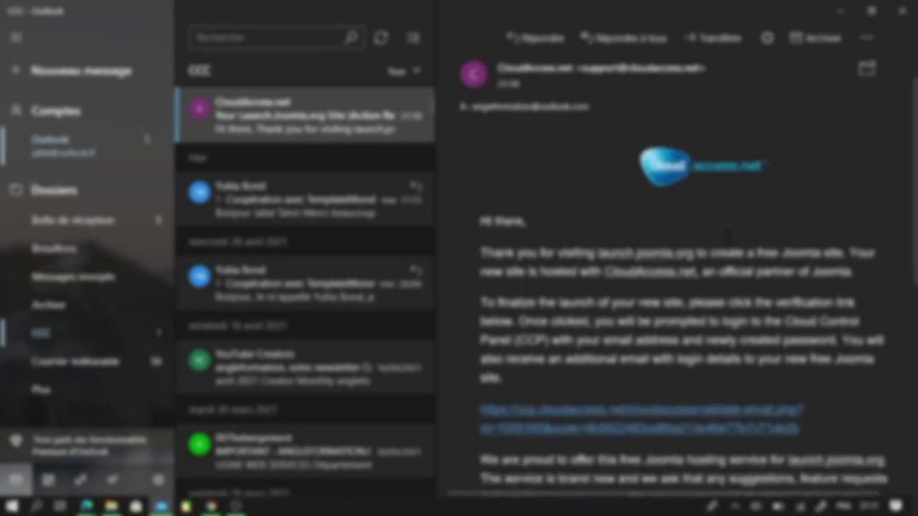
{"action": "scroll", "coordinate": [728, 235], "scroll_direction": "down", "scroll_amount": 2}
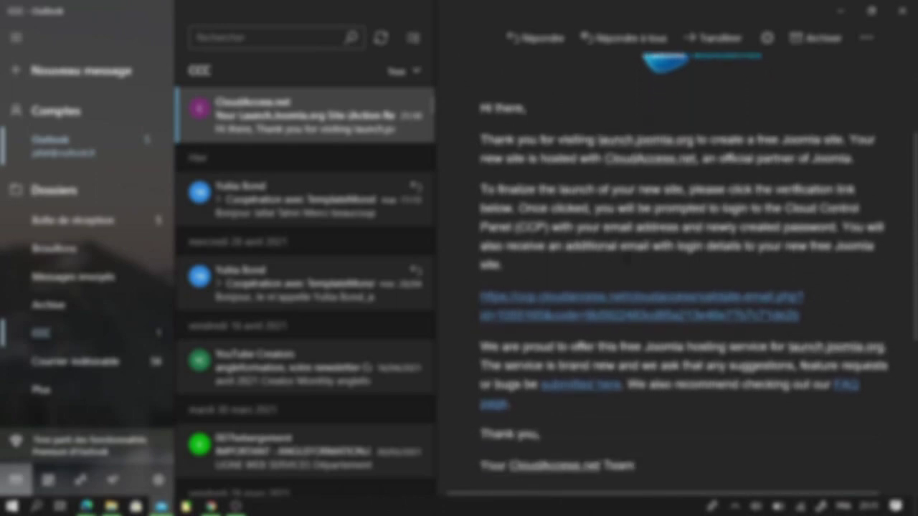
{"action": "left_click", "coordinate": [614, 303]}
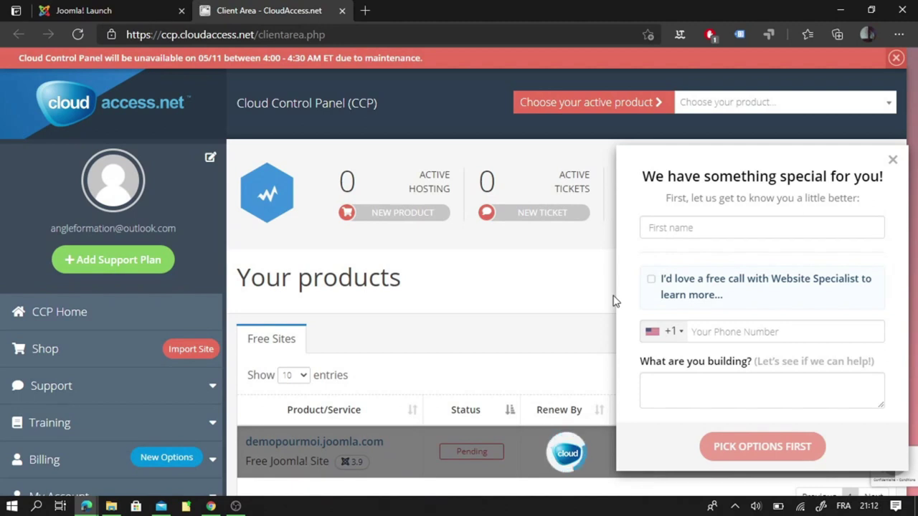
Dismiss the special-offer form, review the pending site under Your products and reload the client area page
{"action": "left_click", "coordinate": [892, 161]}
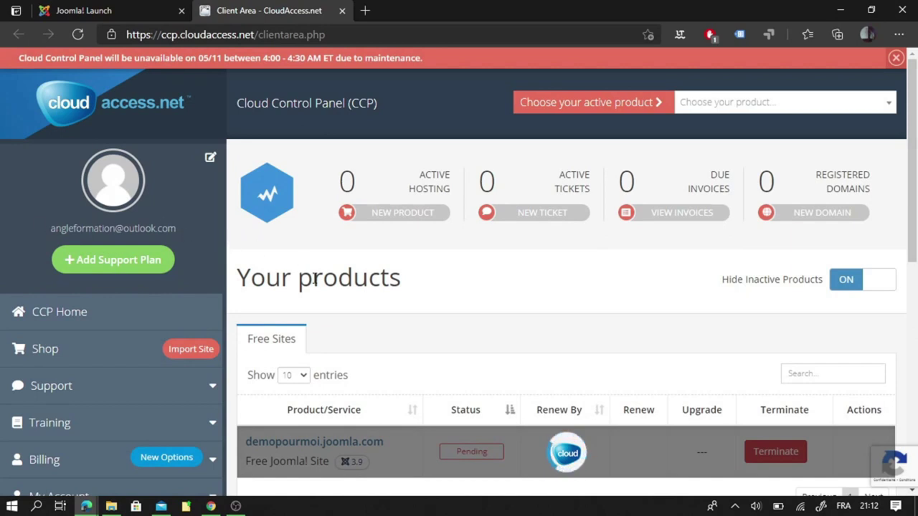
{"action": "scroll", "coordinate": [308, 276], "scroll_direction": "down", "scroll_amount": 2}
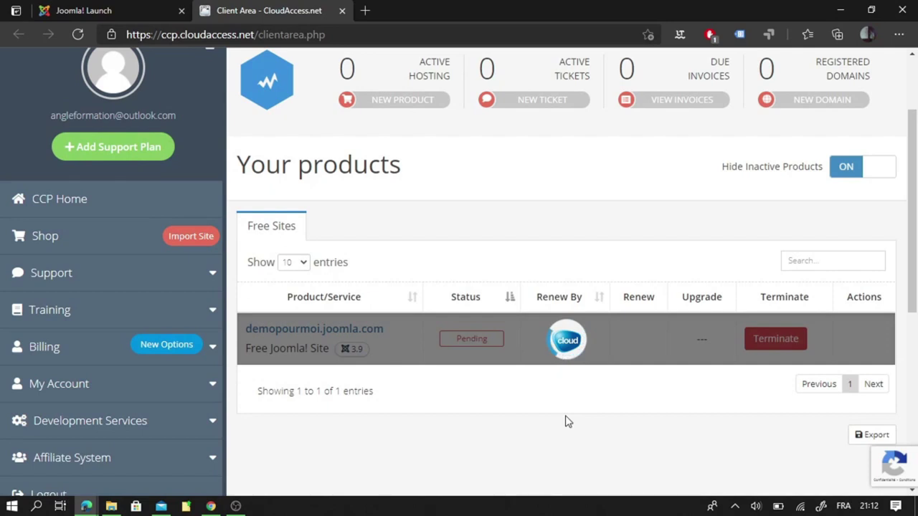
{"action": "scroll", "coordinate": [567, 421], "scroll_direction": "up", "scroll_amount": 2}
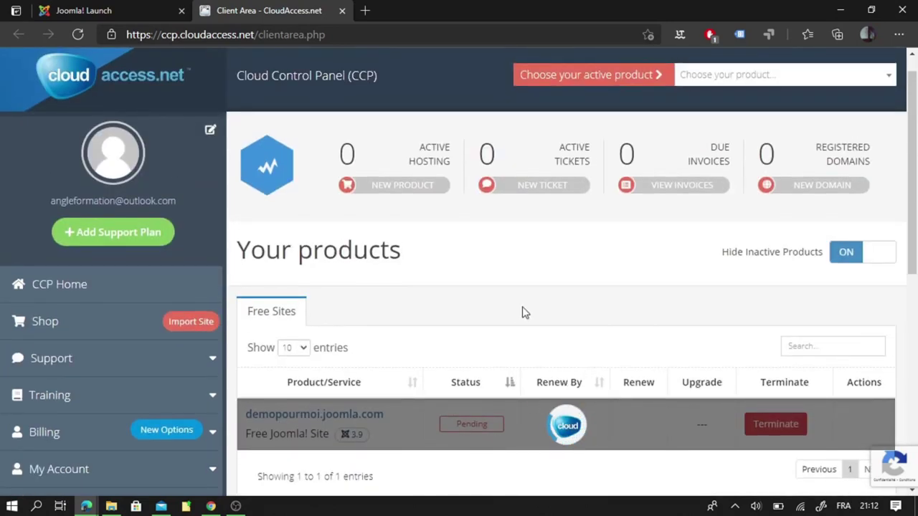
{"action": "scroll", "coordinate": [519, 318], "scroll_direction": "up", "scroll_amount": 1}
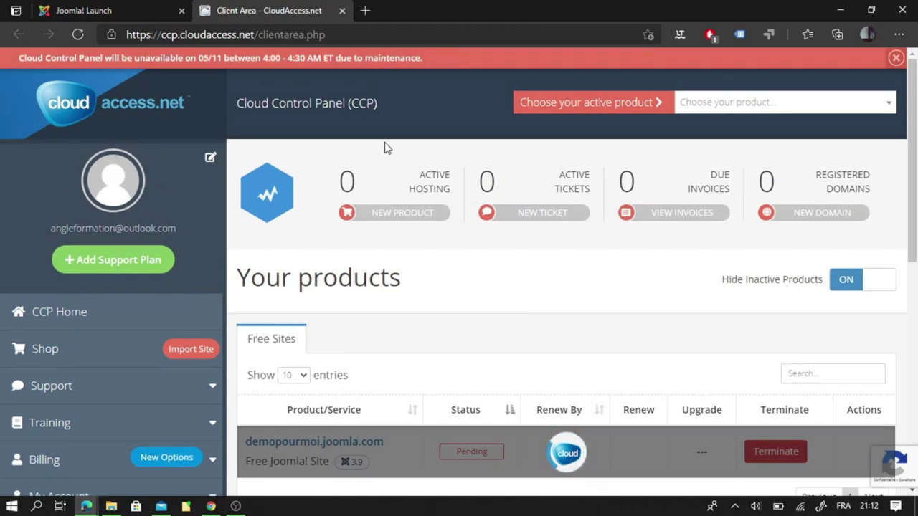
{"action": "scroll", "coordinate": [460, 336], "scroll_direction": "down", "scroll_amount": 1}
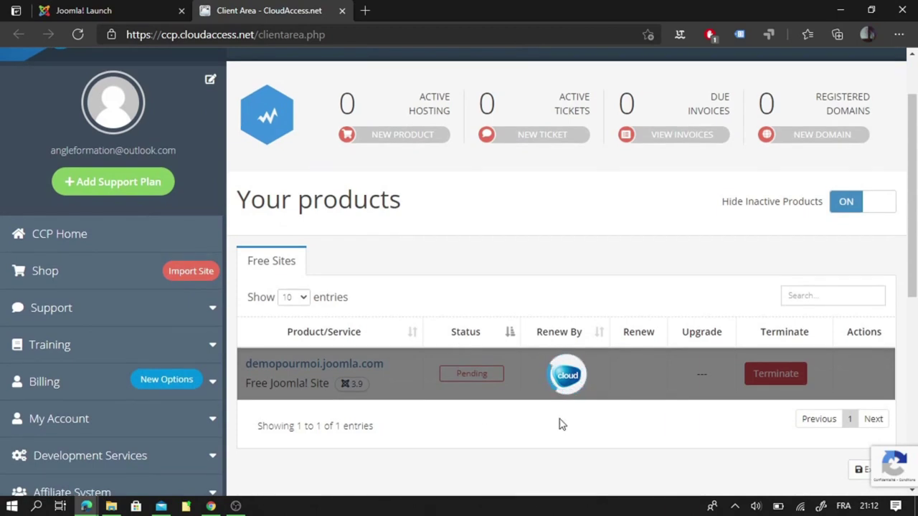
{"action": "left_click", "coordinate": [77, 35]}
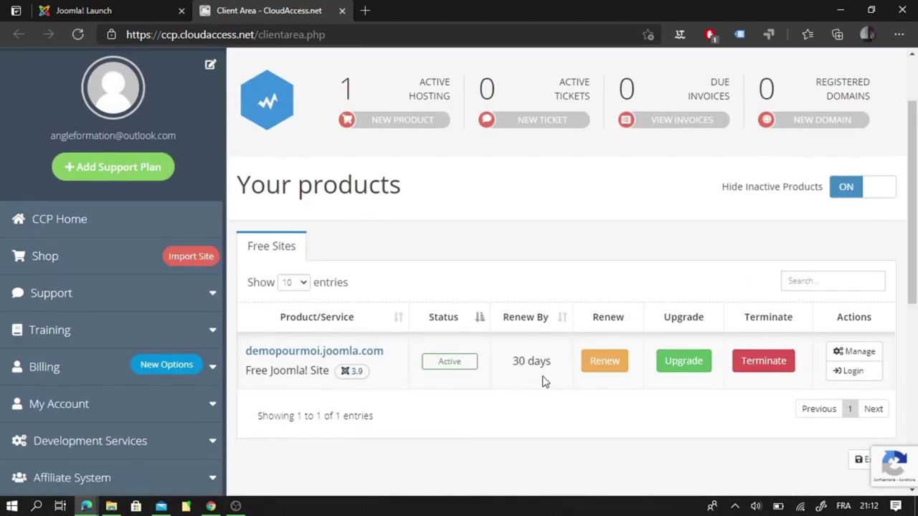
Open the demopourmoi.joomla.com site in its own browser tab and look through its home page
{"action": "left_click", "coordinate": [334, 354]}
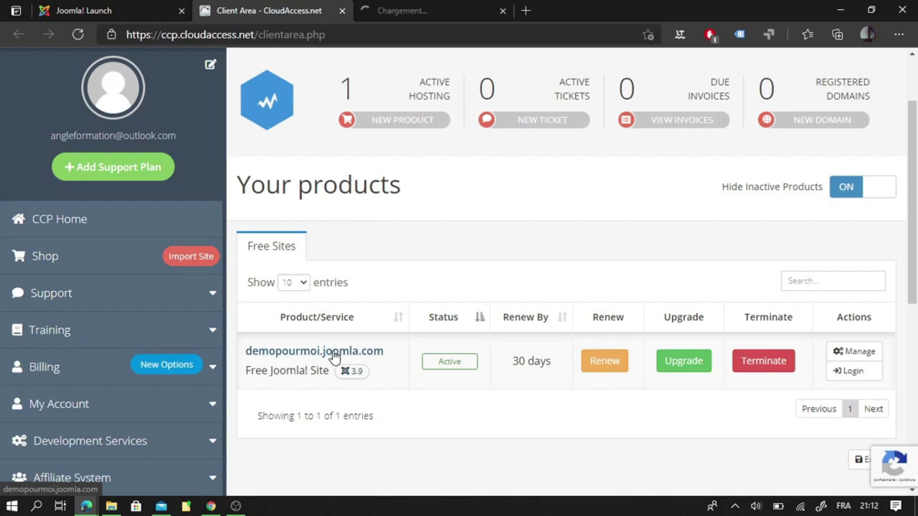
{"action": "left_click", "coordinate": [408, 7]}
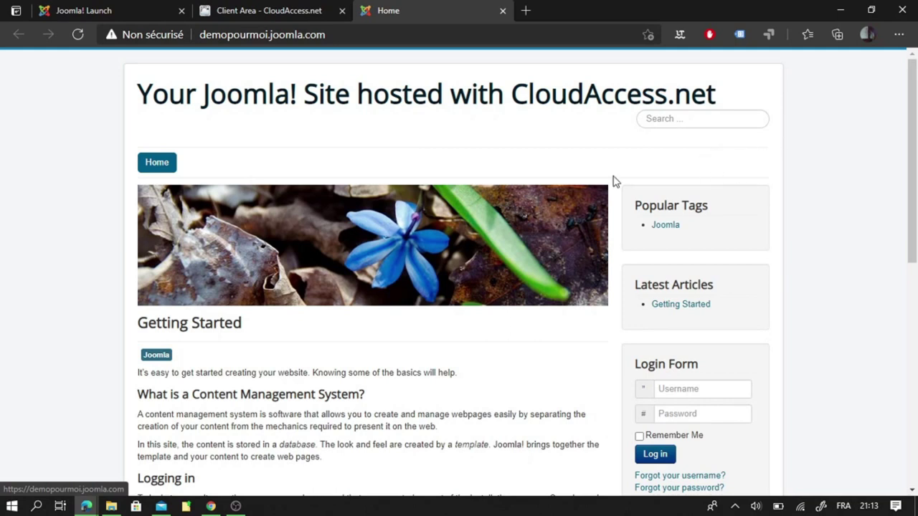
{"action": "scroll", "coordinate": [463, 265], "scroll_direction": "down", "scroll_amount": 2}
{"action": "scroll", "coordinate": [463, 269], "scroll_direction": "down", "scroll_amount": 5}
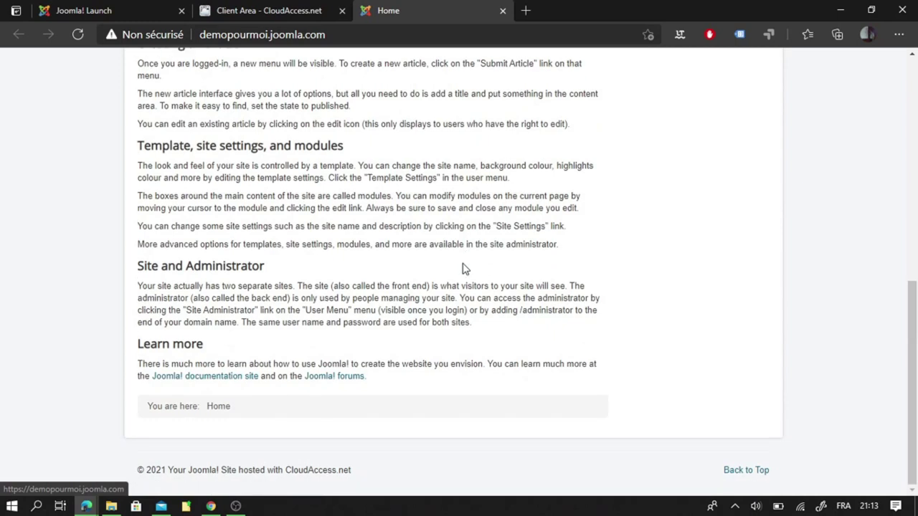
{"action": "scroll", "coordinate": [414, 401], "scroll_direction": "up", "scroll_amount": 7}
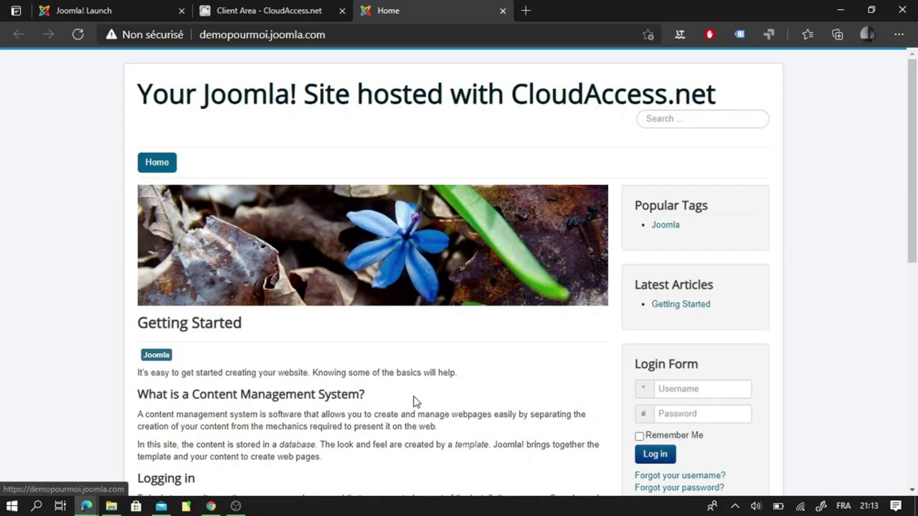
Return to the CloudAccess.net client area, open the management page of demopourmoi.joomla.com and review its sections
{"action": "left_click", "coordinate": [259, 12]}
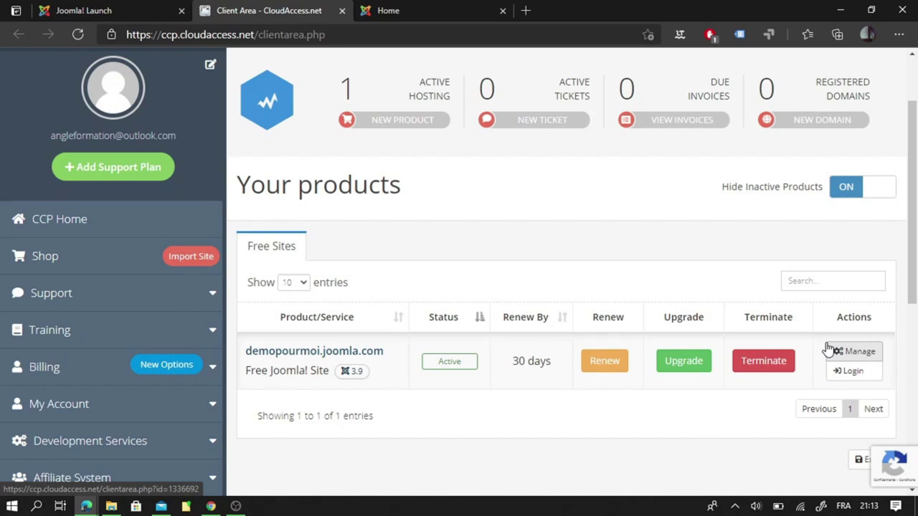
{"action": "left_click", "coordinate": [866, 353]}
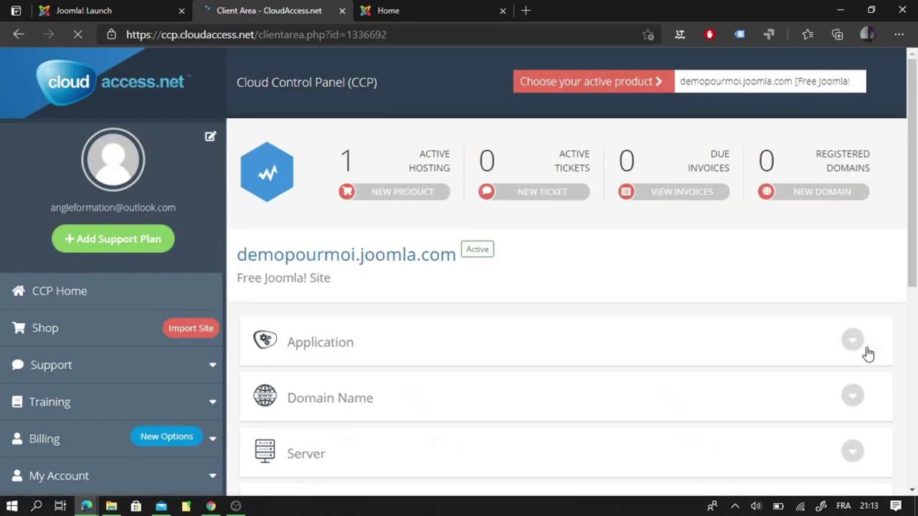
{"action": "scroll", "coordinate": [723, 309], "scroll_direction": "down", "scroll_amount": 2}
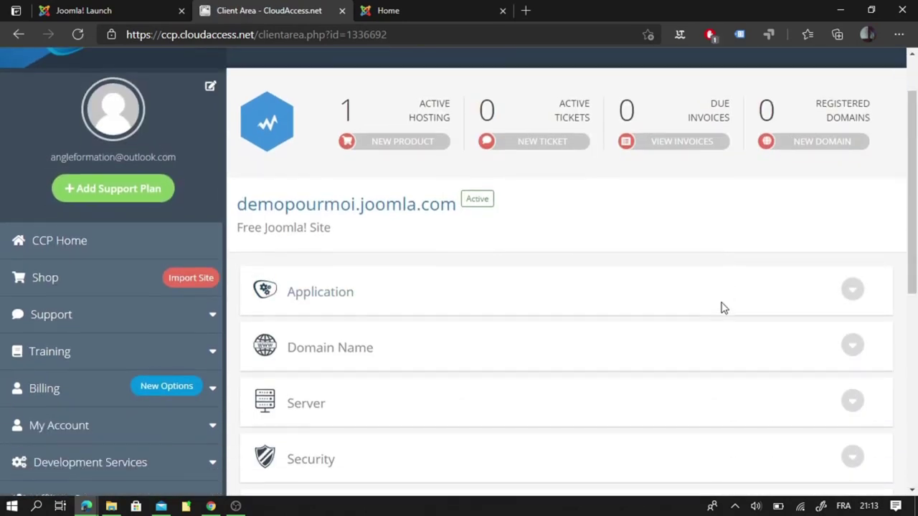
{"action": "scroll", "coordinate": [723, 308], "scroll_direction": "down", "scroll_amount": 3}
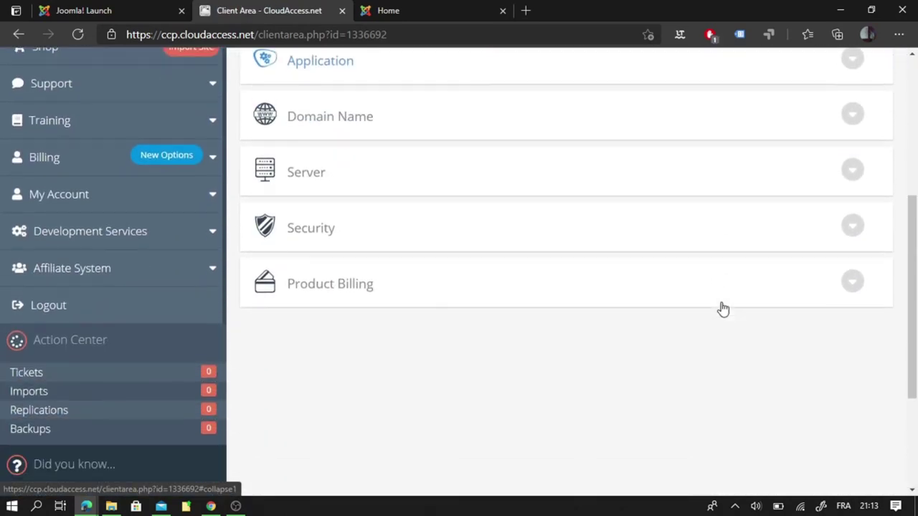
{"action": "scroll", "coordinate": [723, 308], "scroll_direction": "down", "scroll_amount": 2}
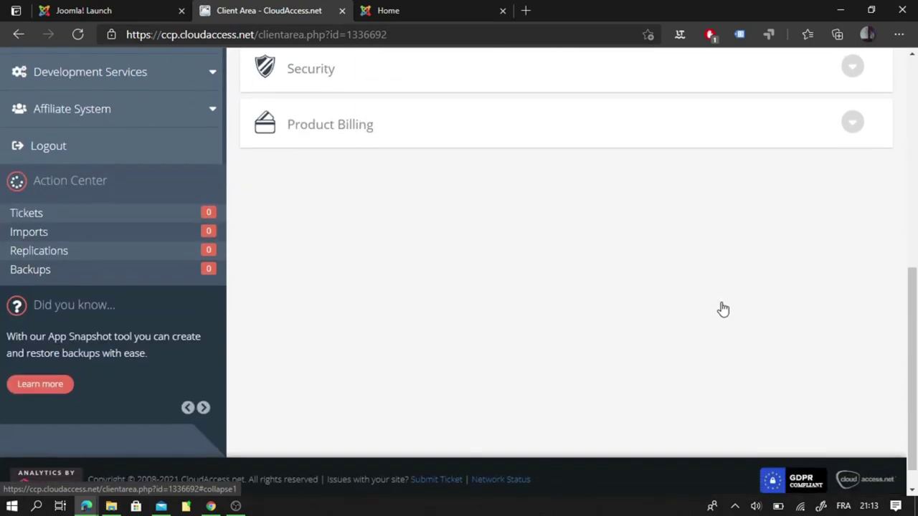
{"action": "scroll", "coordinate": [723, 309], "scroll_direction": "up", "scroll_amount": 2}
{"action": "scroll", "coordinate": [723, 309], "scroll_direction": "up", "scroll_amount": 3}
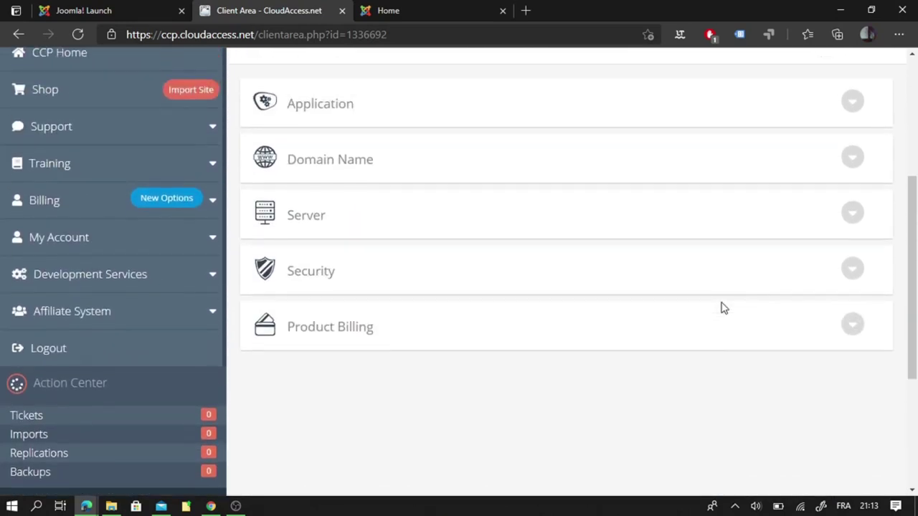
{"action": "scroll", "coordinate": [723, 308], "scroll_direction": "up", "scroll_amount": 2}
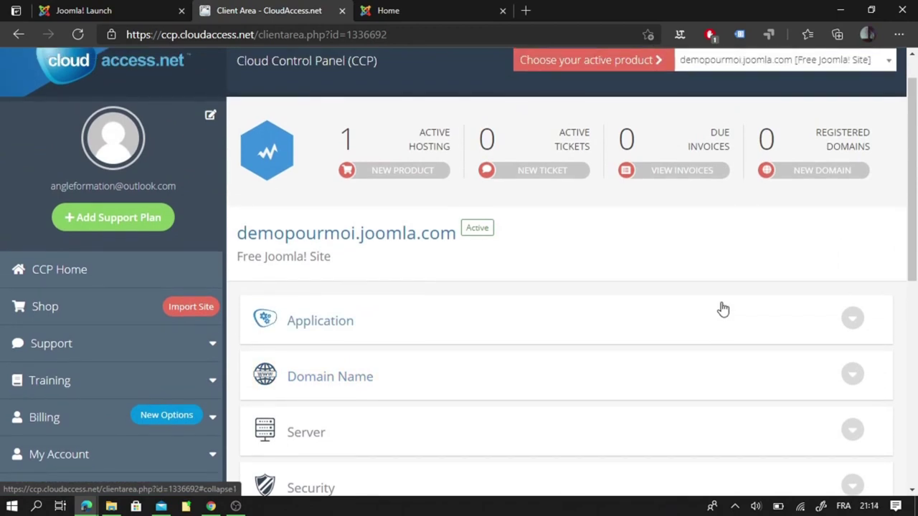
Log in to Joomla! from the site's Application section, check the public site's address and return to the administration page
{"action": "left_click", "coordinate": [854, 314]}
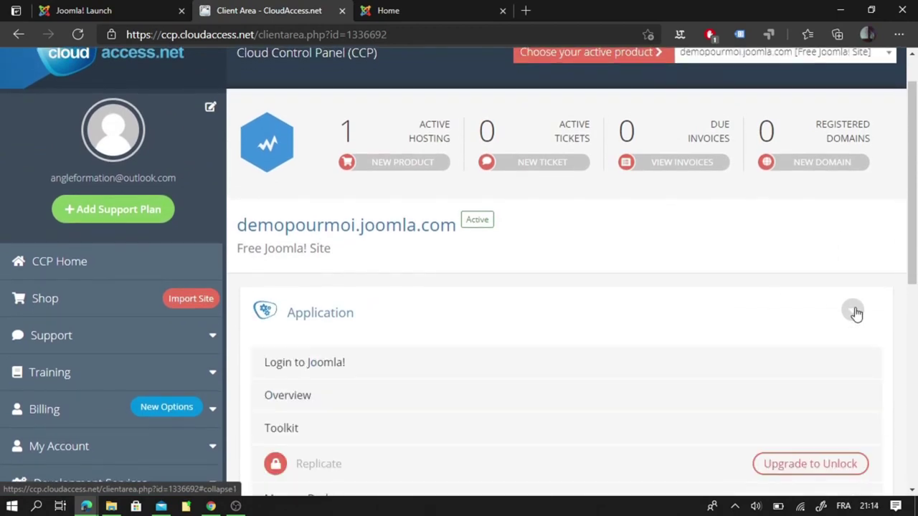
{"action": "scroll", "coordinate": [715, 349], "scroll_direction": "down", "scroll_amount": 2}
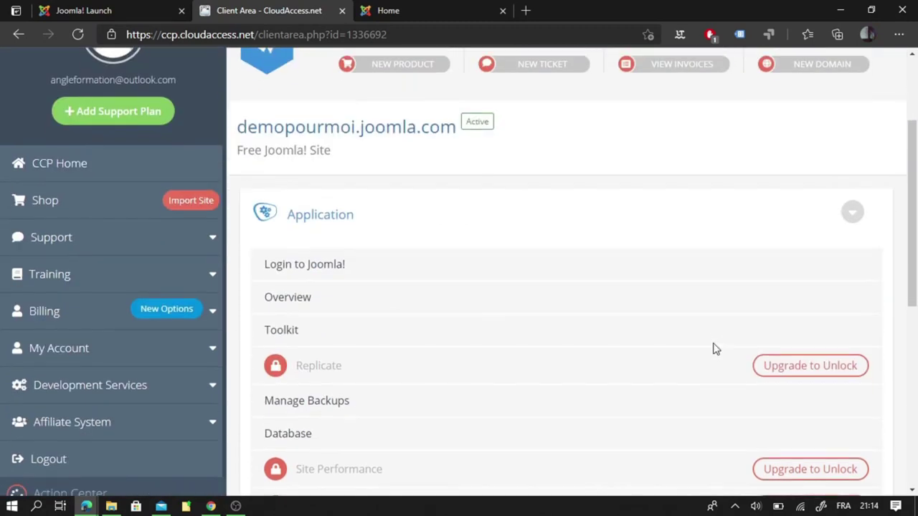
{"action": "left_click", "coordinate": [337, 268]}
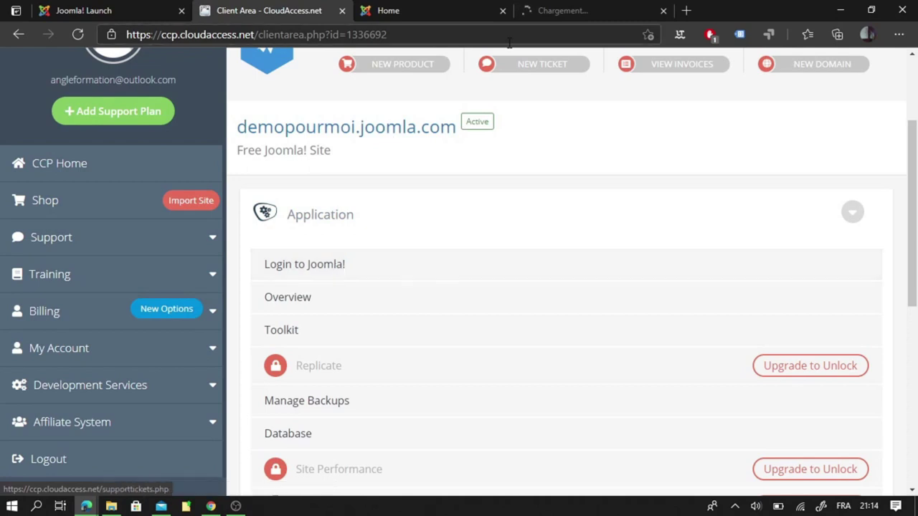
{"action": "left_click", "coordinate": [539, 10]}
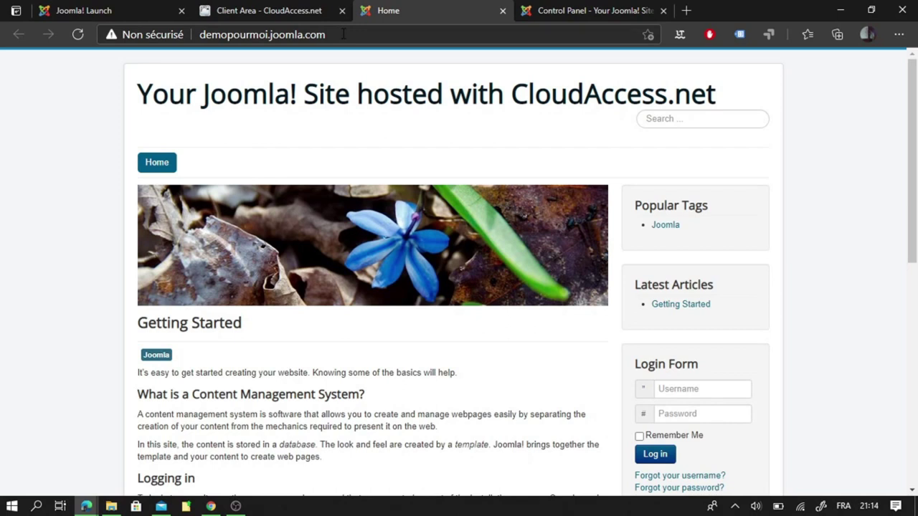
{"action": "left_click", "coordinate": [344, 33]}
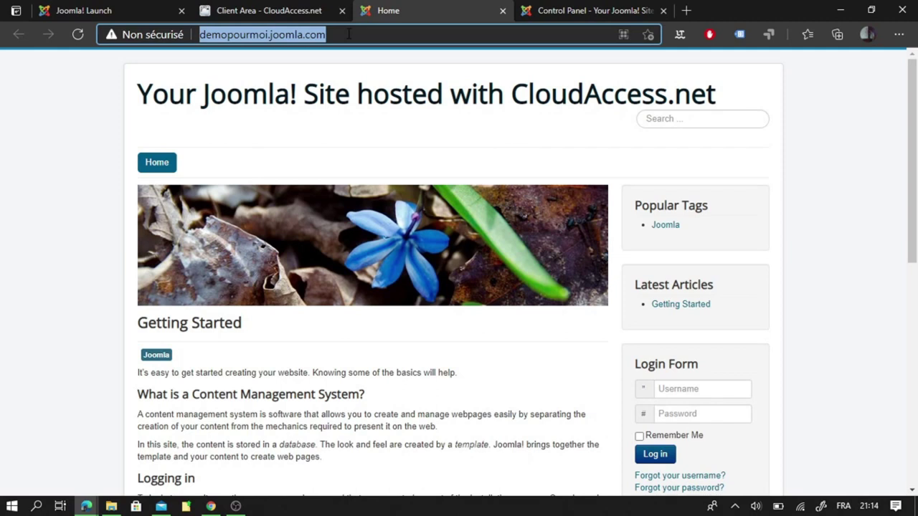
{"action": "left_click", "coordinate": [560, 10]}
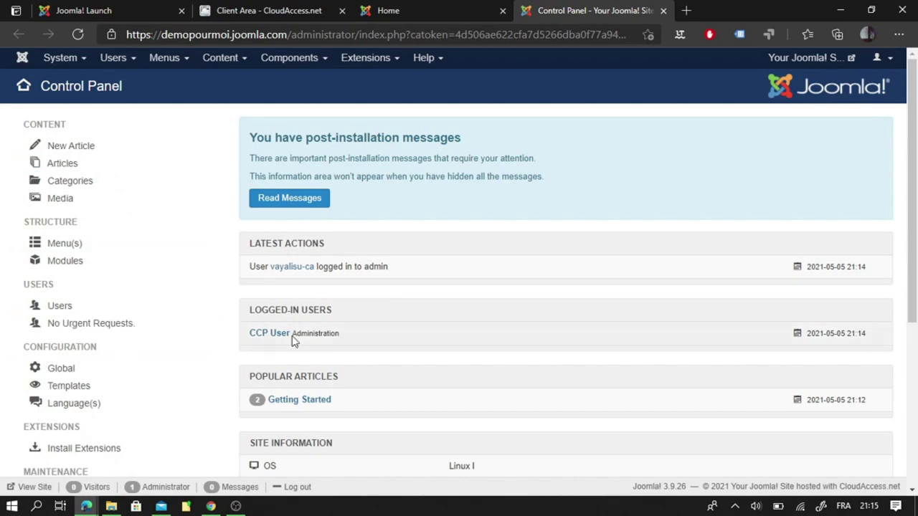
Reload the Joomla control panel, go to the language settings and open the Install Languages page
{"action": "left_click", "coordinate": [80, 59]}
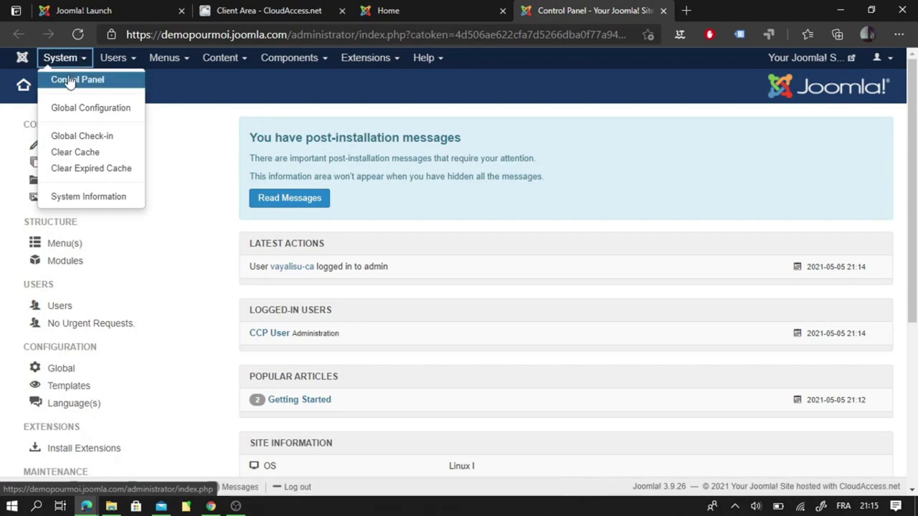
{"action": "left_click", "coordinate": [70, 79]}
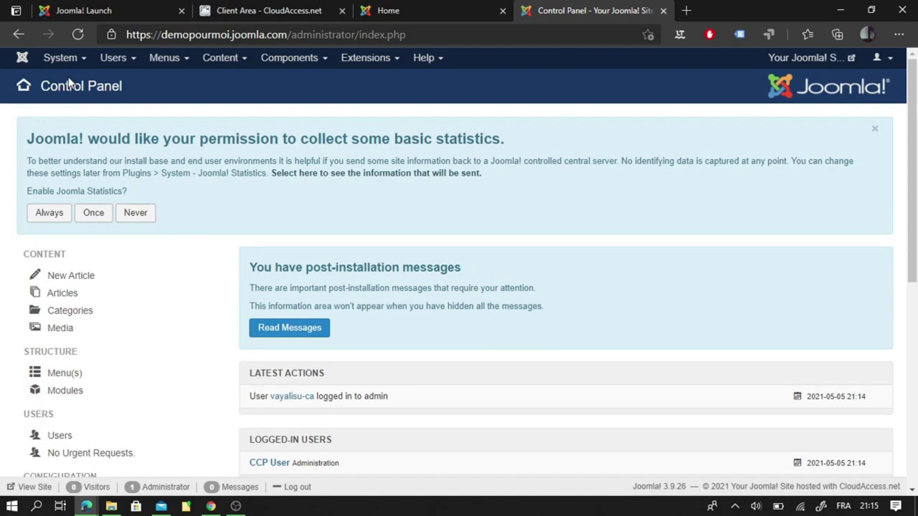
{"action": "scroll", "coordinate": [203, 185], "scroll_direction": "down", "scroll_amount": 1}
{"action": "scroll", "coordinate": [201, 185], "scroll_direction": "down", "scroll_amount": 3}
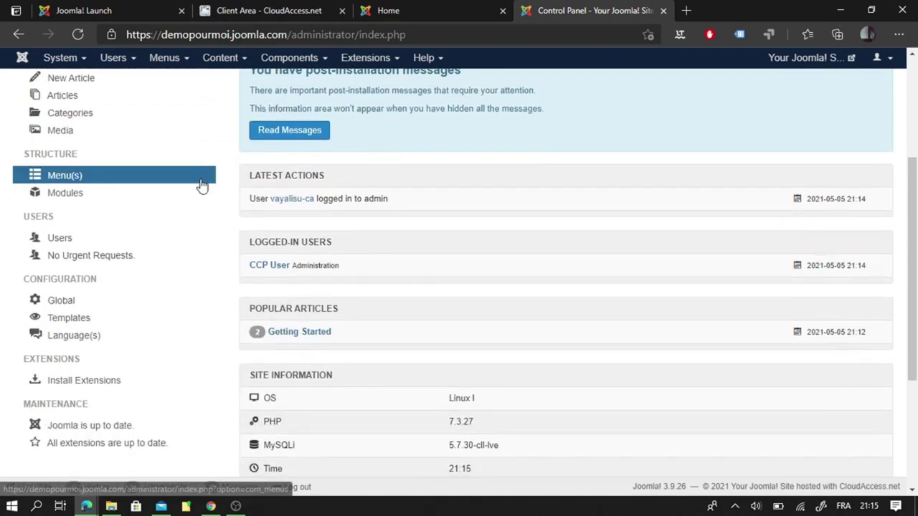
{"action": "left_click", "coordinate": [77, 337]}
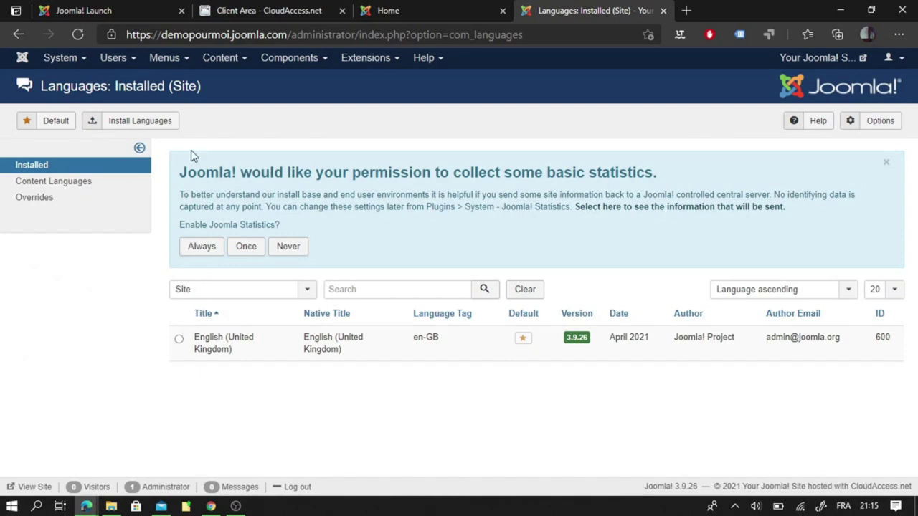
{"action": "left_click", "coordinate": [146, 126]}
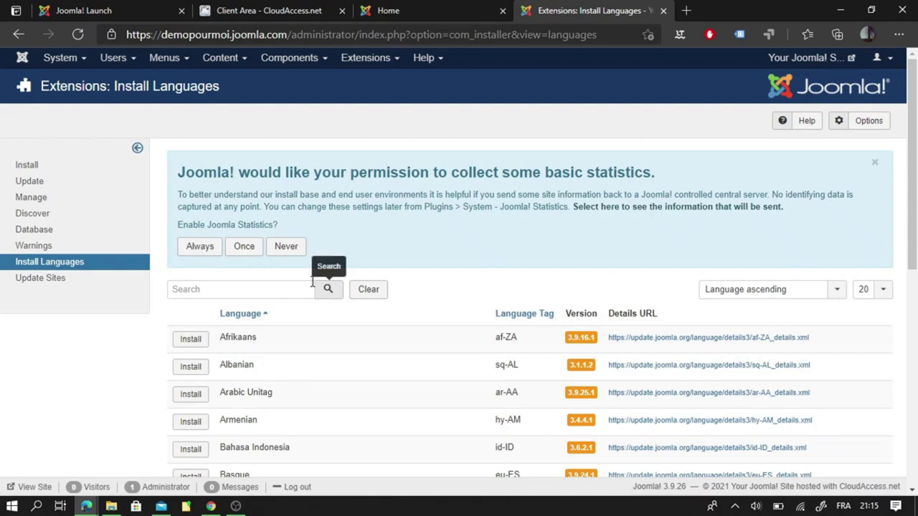
Search the installable languages for "fr-fr"
{"action": "left_click", "coordinate": [248, 293]}
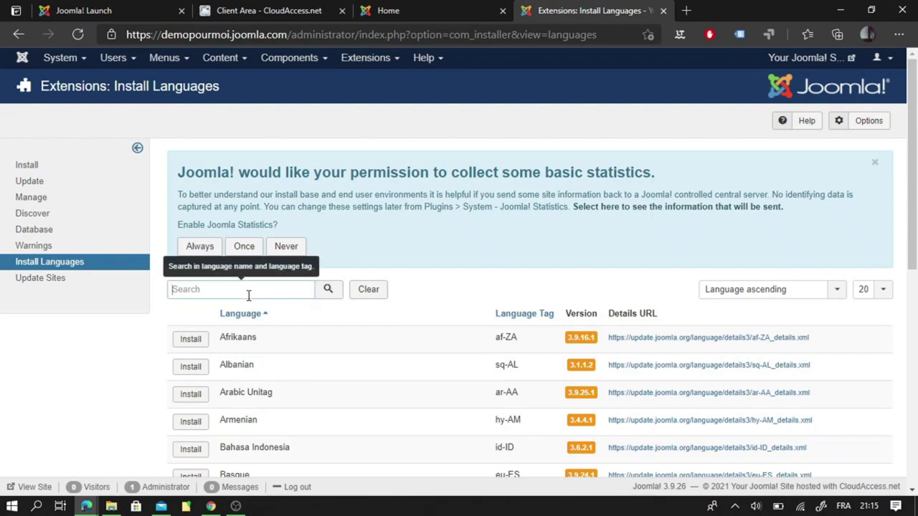
{"action": "type", "text": "fr"}
{"action": "left_click", "coordinate": [329, 289]}
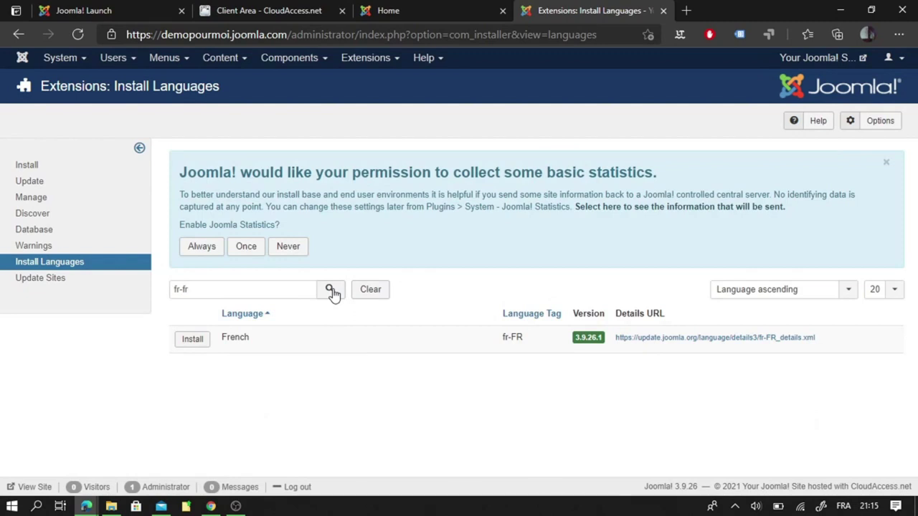
Install the French (fr-FR) language pack and return to the control panel
{"action": "left_click", "coordinate": [197, 342]}
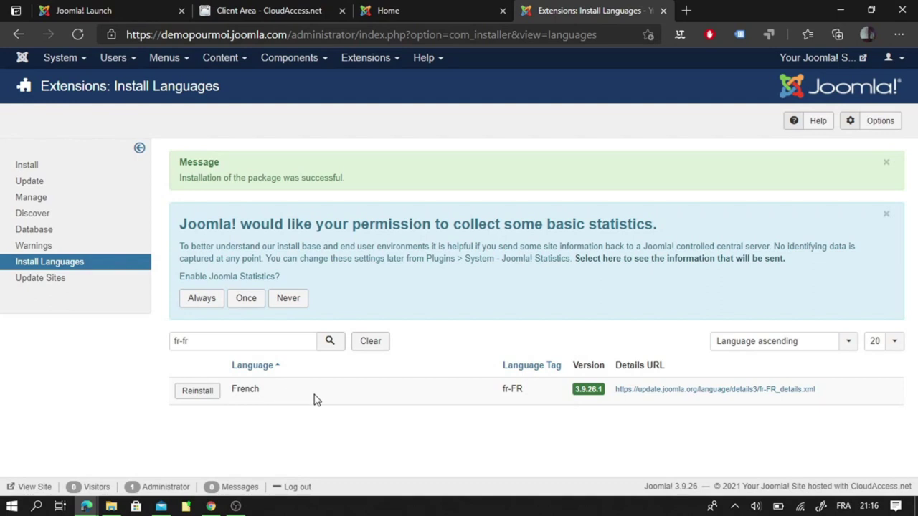
{"action": "left_click", "coordinate": [75, 60]}
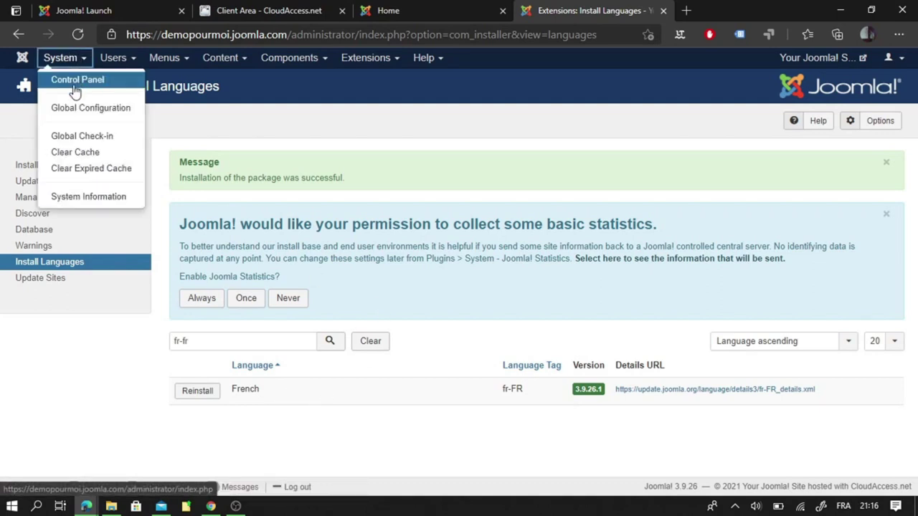
{"action": "left_click", "coordinate": [79, 84]}
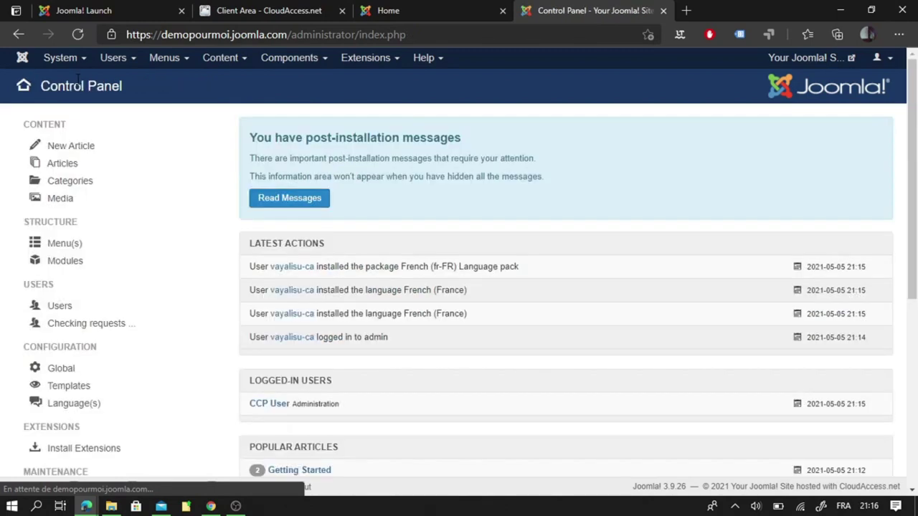
Open the installed languages from the control panel's configuration section and make French (France) the default site language
{"action": "scroll", "coordinate": [72, 350], "scroll_direction": "down", "scroll_amount": 2}
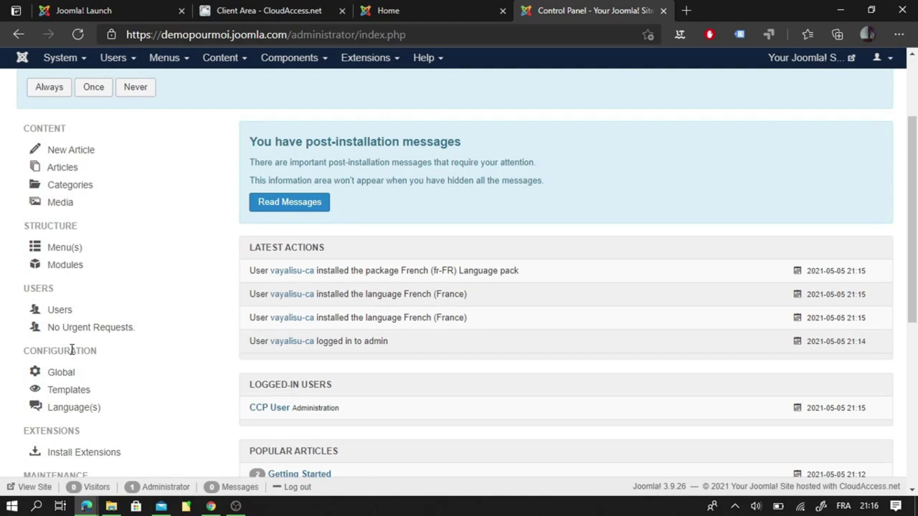
{"action": "scroll", "coordinate": [72, 350], "scroll_direction": "down", "scroll_amount": 1}
{"action": "left_click", "coordinate": [66, 373]}
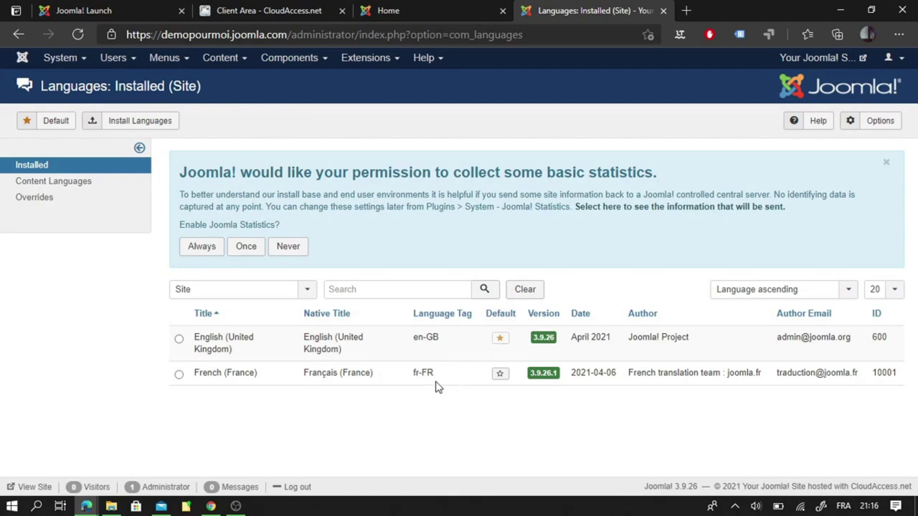
{"action": "left_click", "coordinate": [500, 374]}
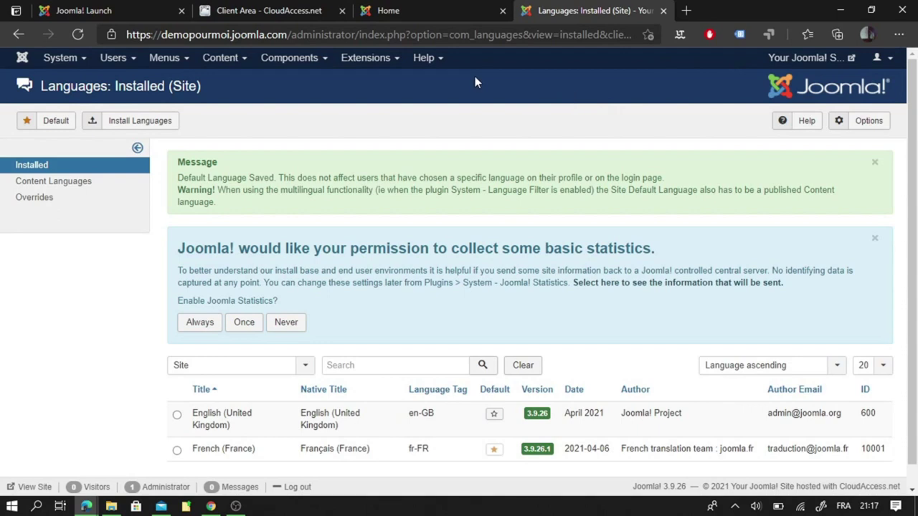
Log out of the Joomla administration and close its browser tab
{"action": "left_click", "coordinate": [891, 61]}
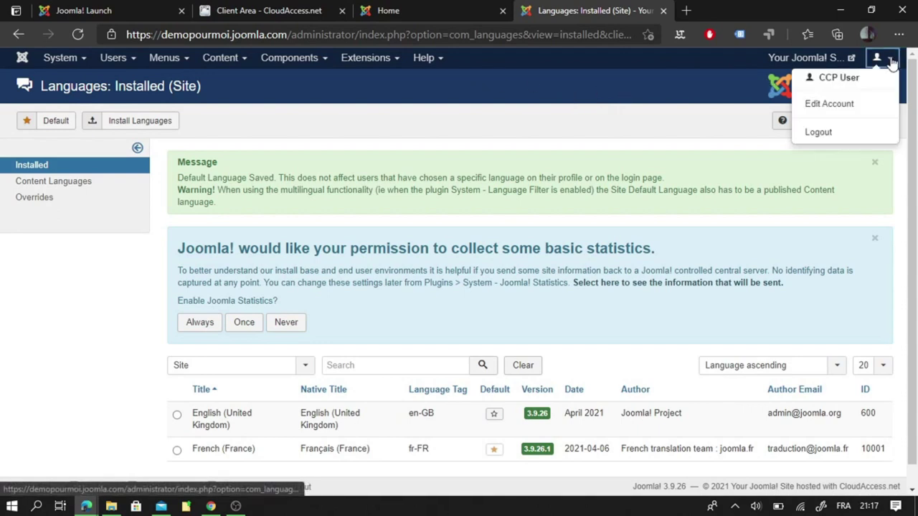
{"action": "left_click", "coordinate": [819, 133]}
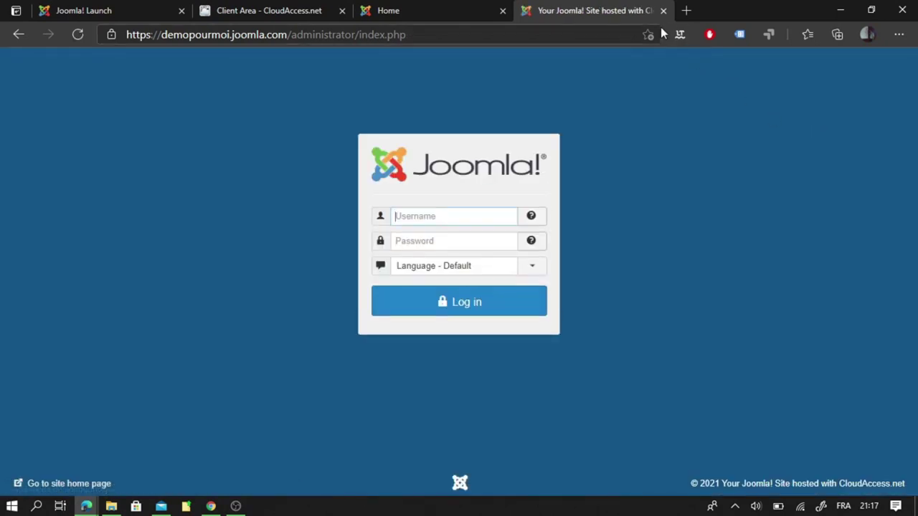
{"action": "left_click", "coordinate": [663, 10]}
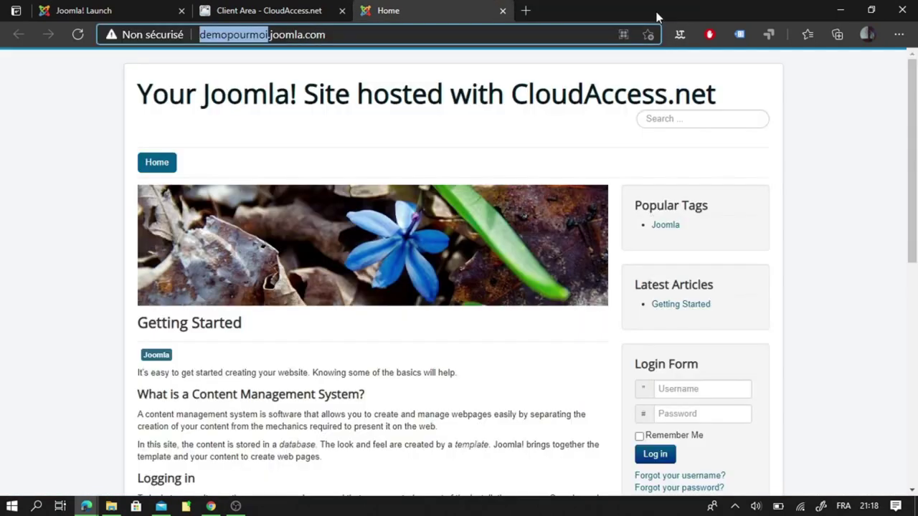
Return to the CloudAccess.net client area and log in to Joomla! again from the Application section of demopourmoi.joomla.com
{"action": "left_click", "coordinate": [262, 10]}
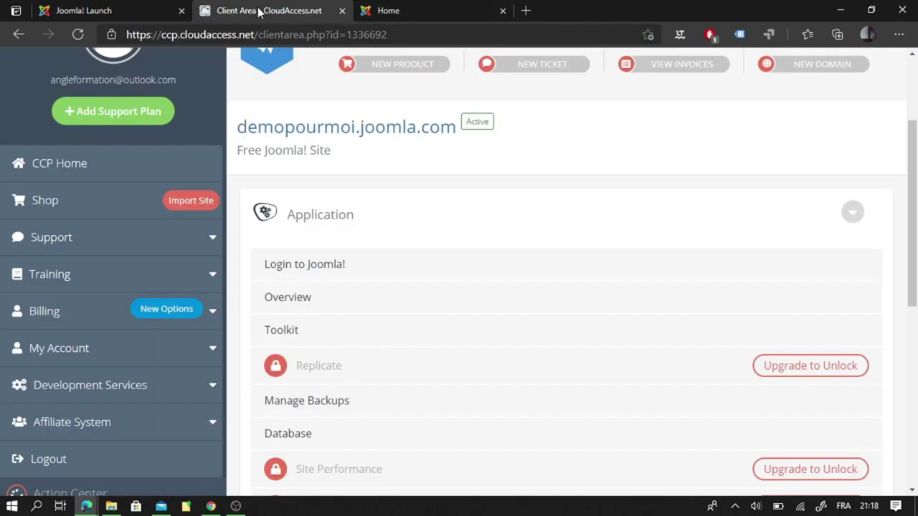
{"action": "left_click", "coordinate": [333, 266]}
{"action": "left_click", "coordinate": [551, 13]}
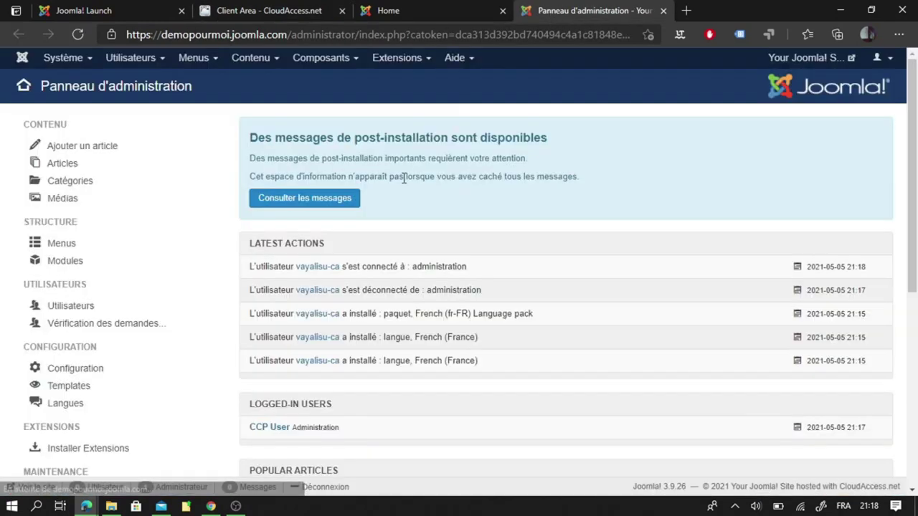